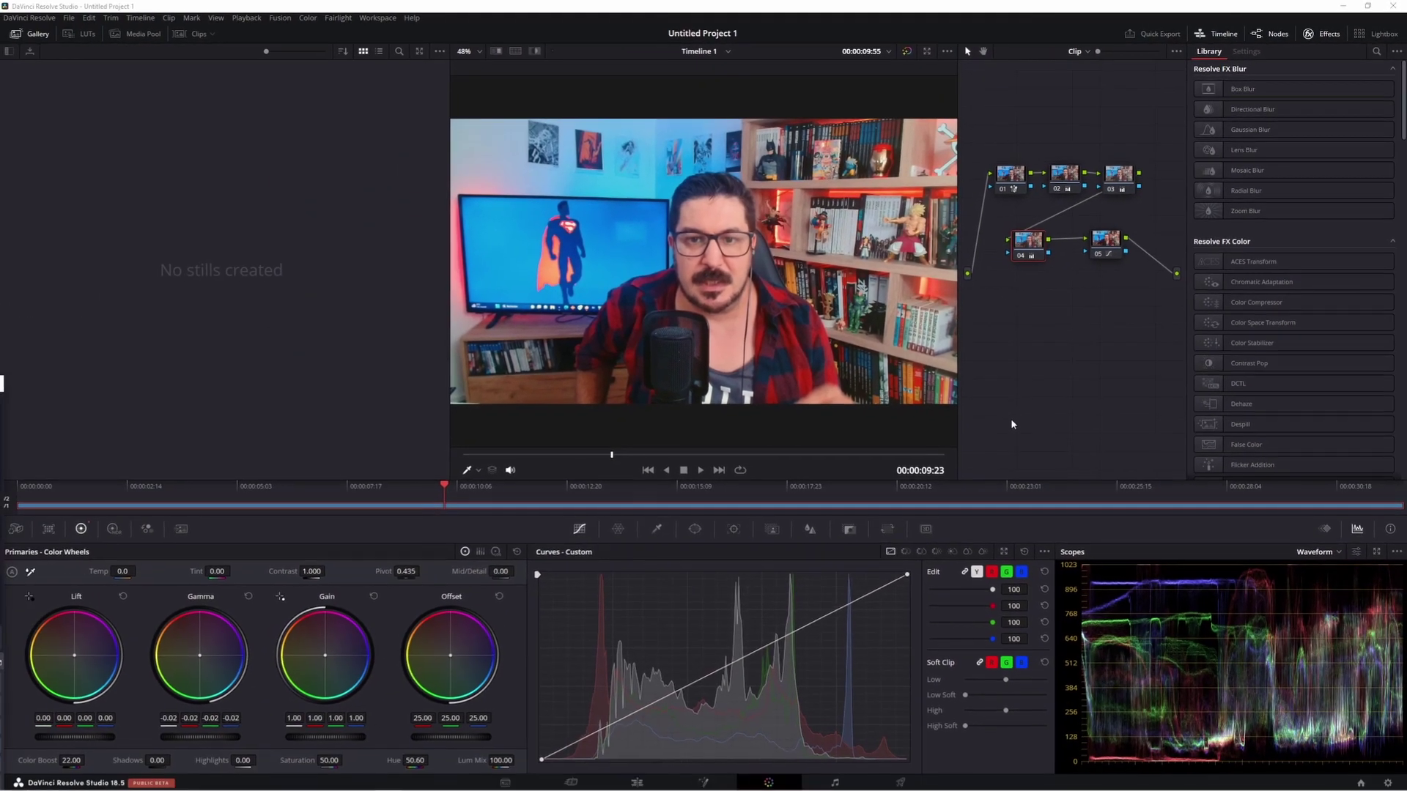
- Review the clip's correction nodes and grab a still of the graded frame into the gallery
left_click(1115, 246)
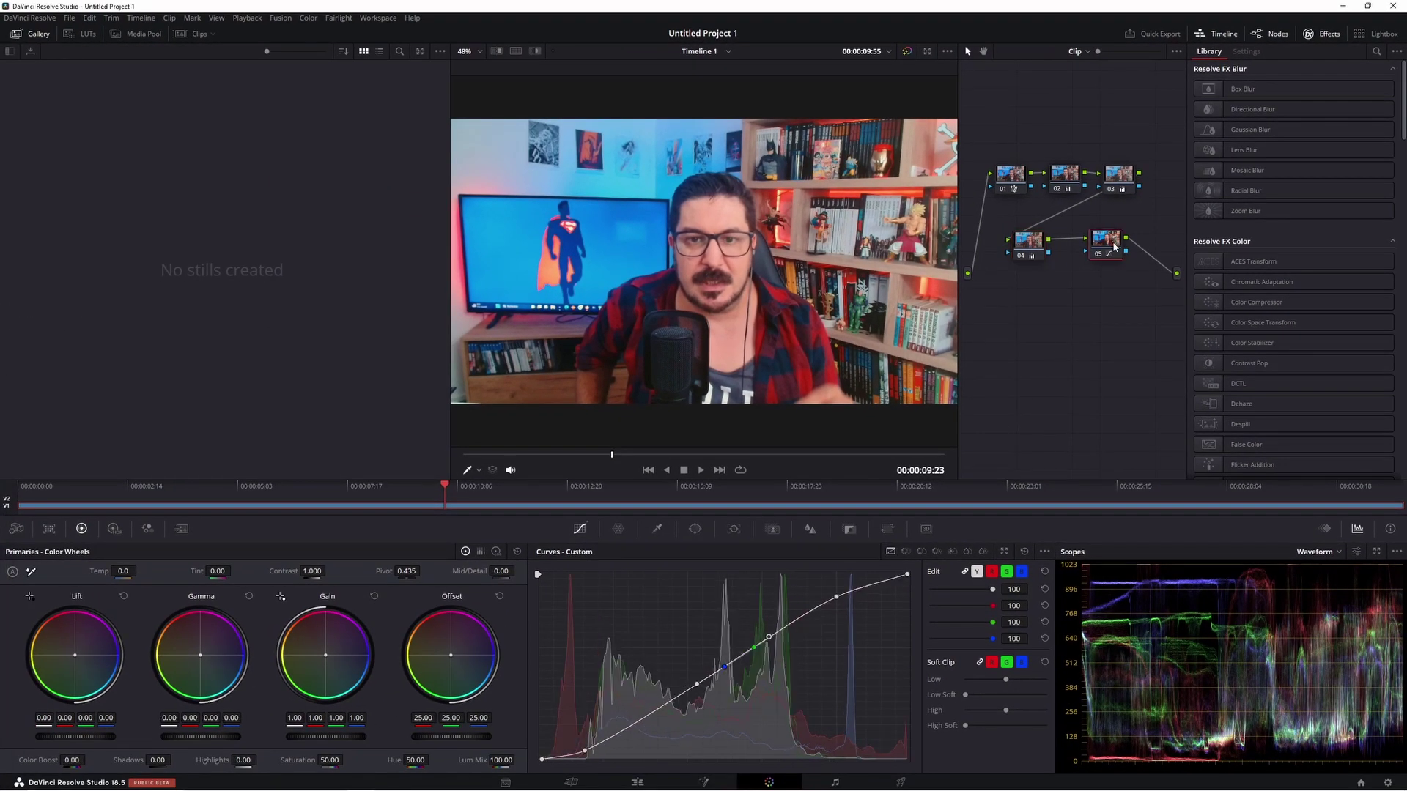
left_click(1037, 246)
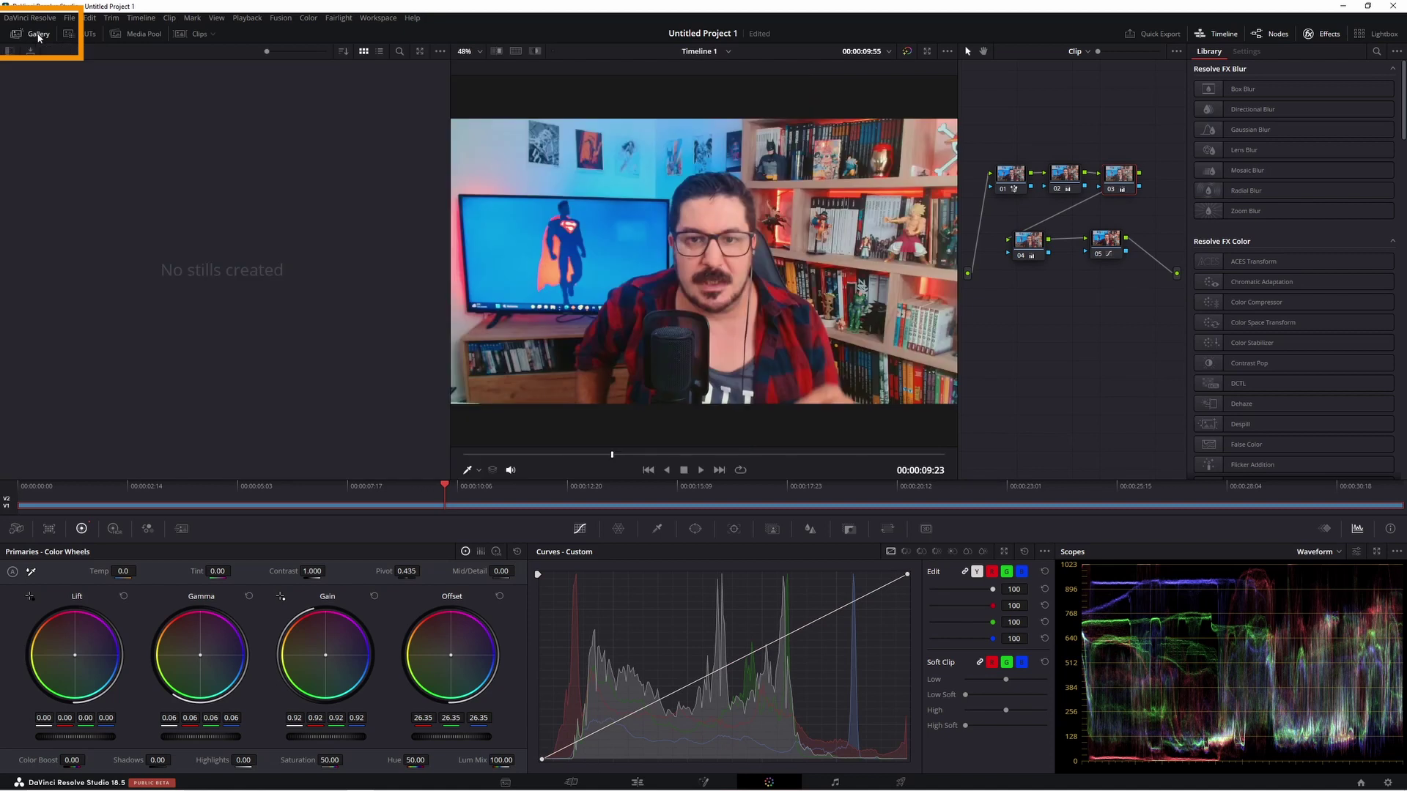
right_click(709, 237)
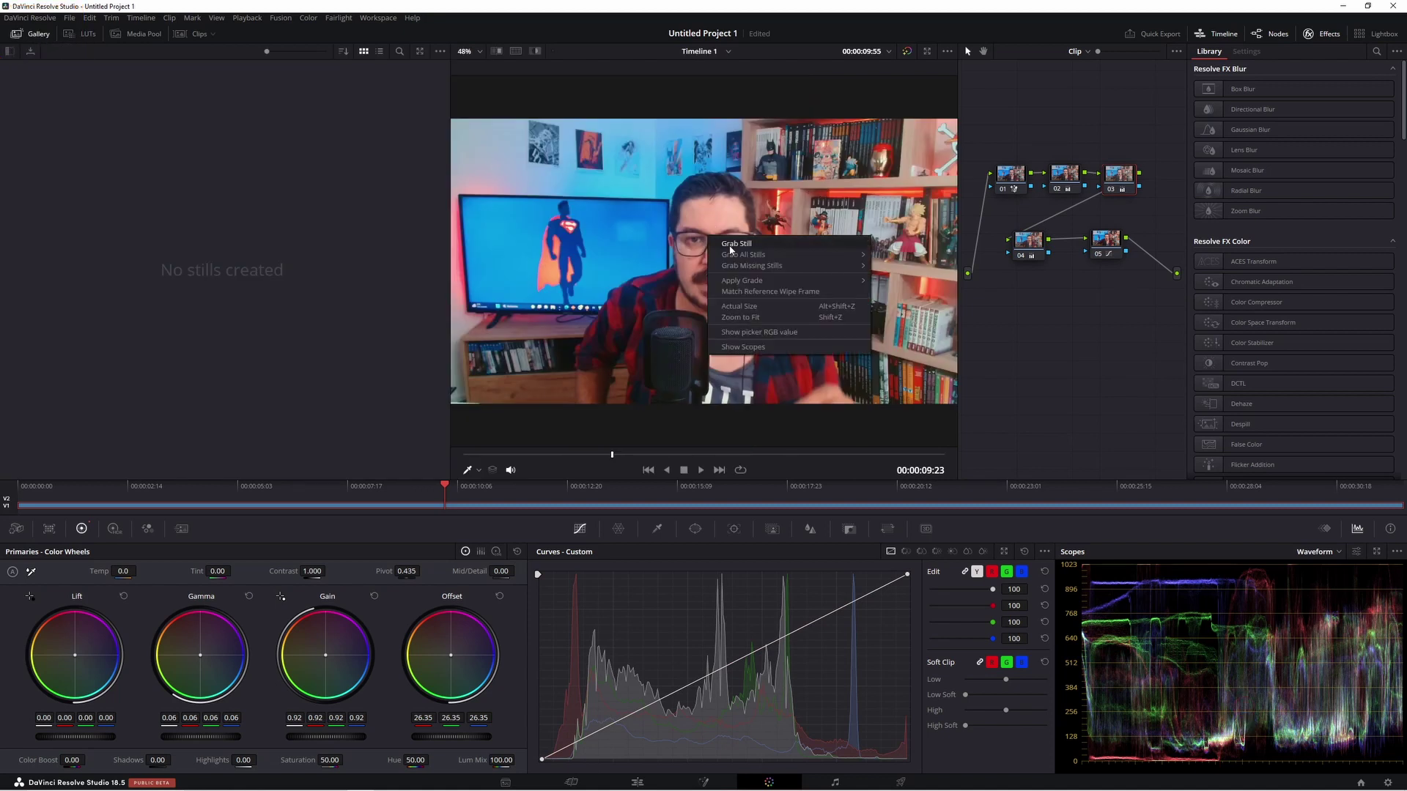
left_click(736, 243)
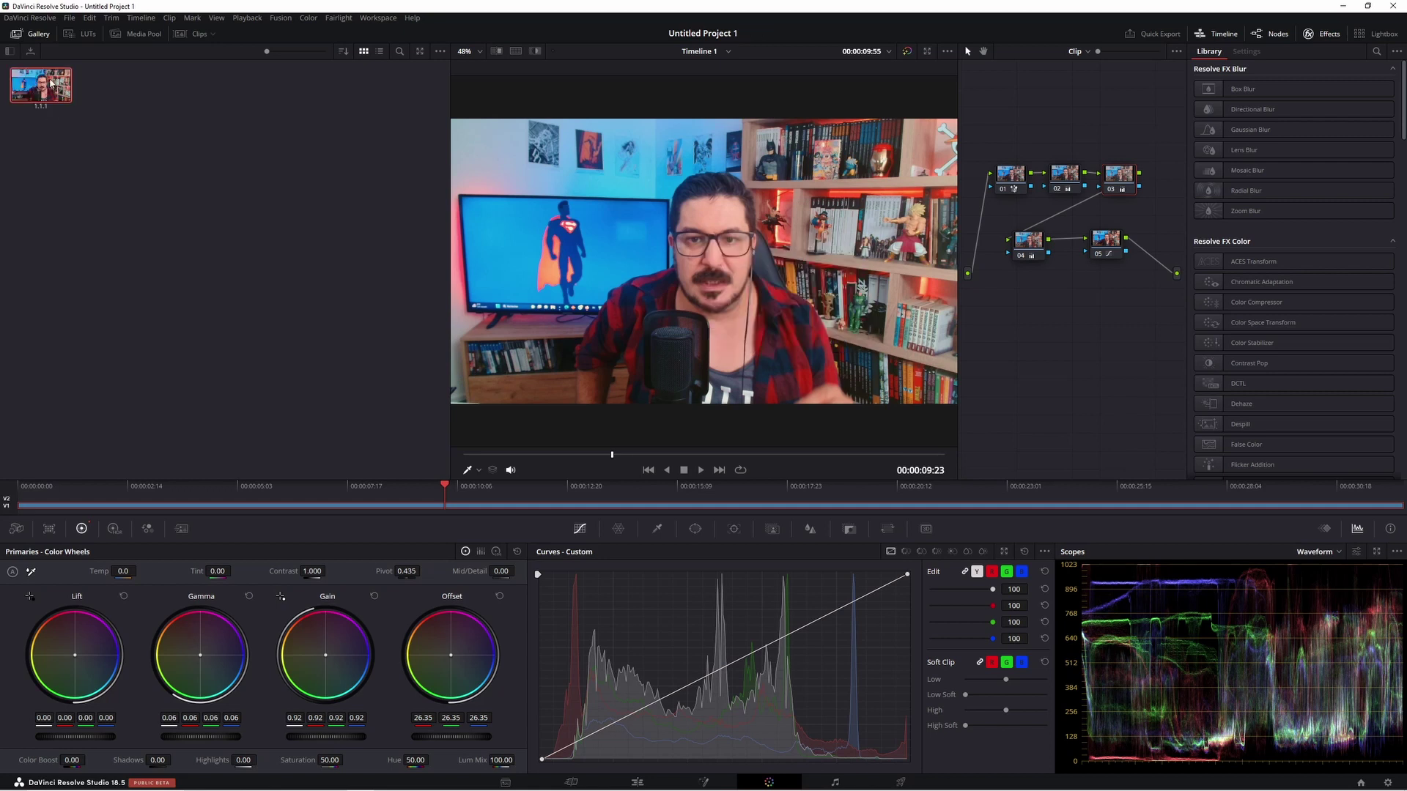
mouse_move(45, 92)
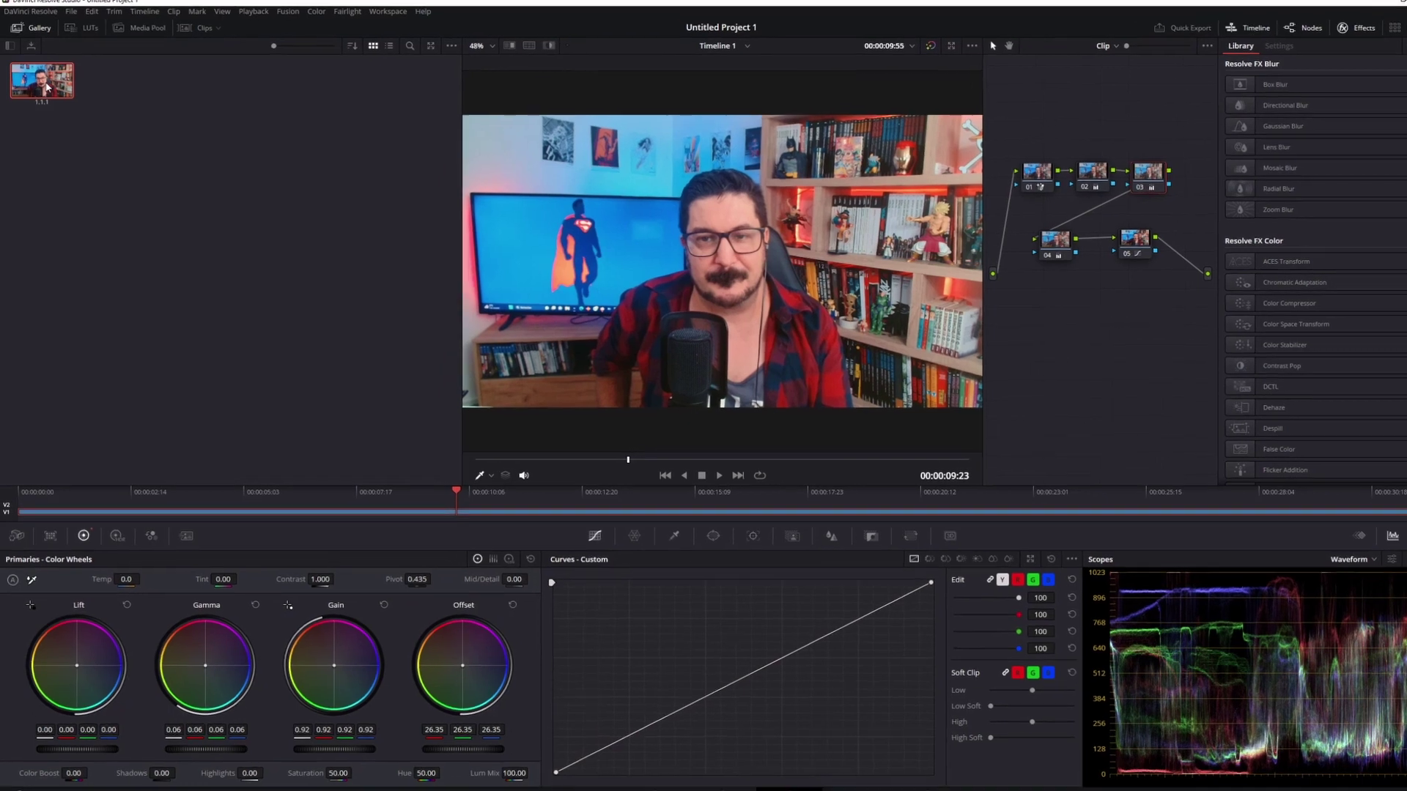
- Export the gallery still as a DPX file named 'dev'
right_click(45, 91)
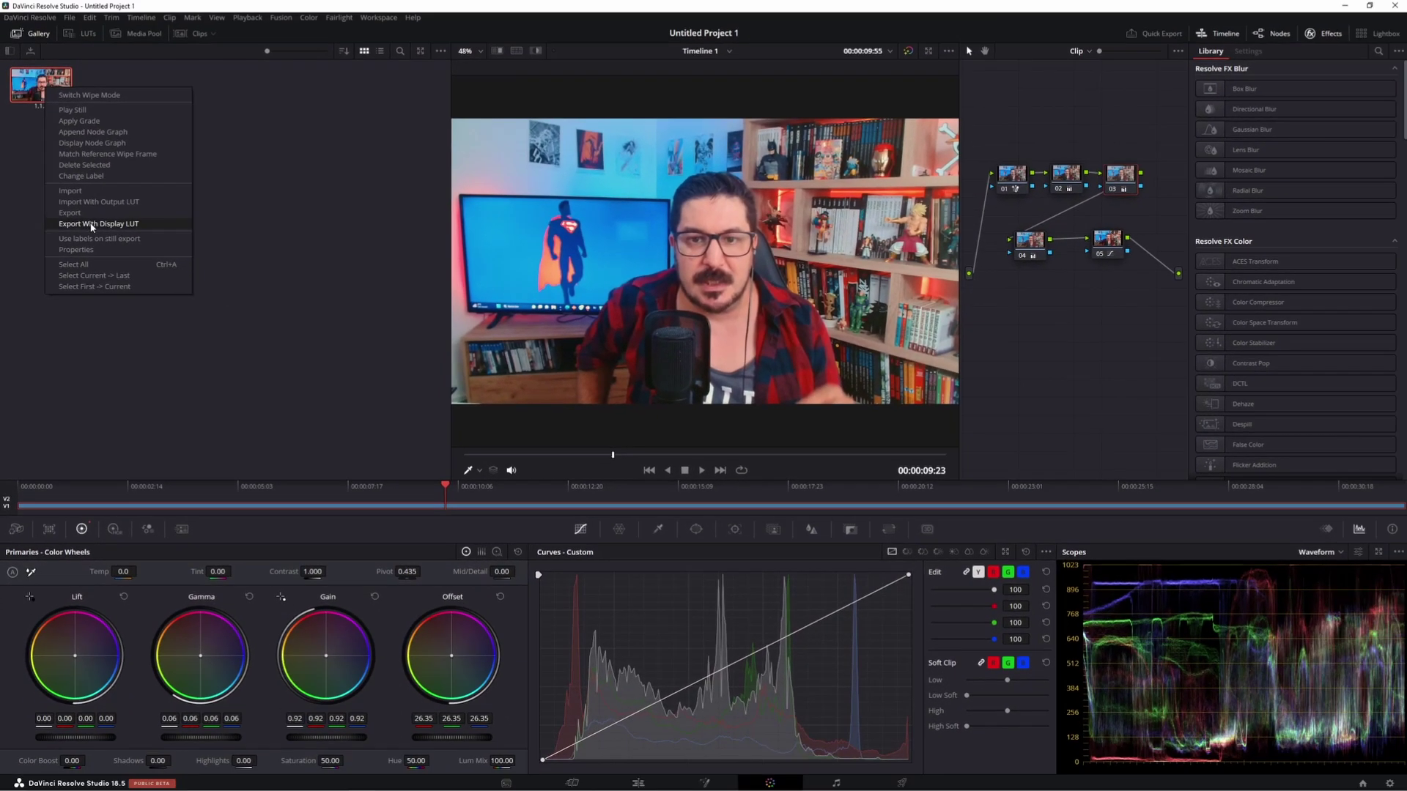
left_click(107, 216)
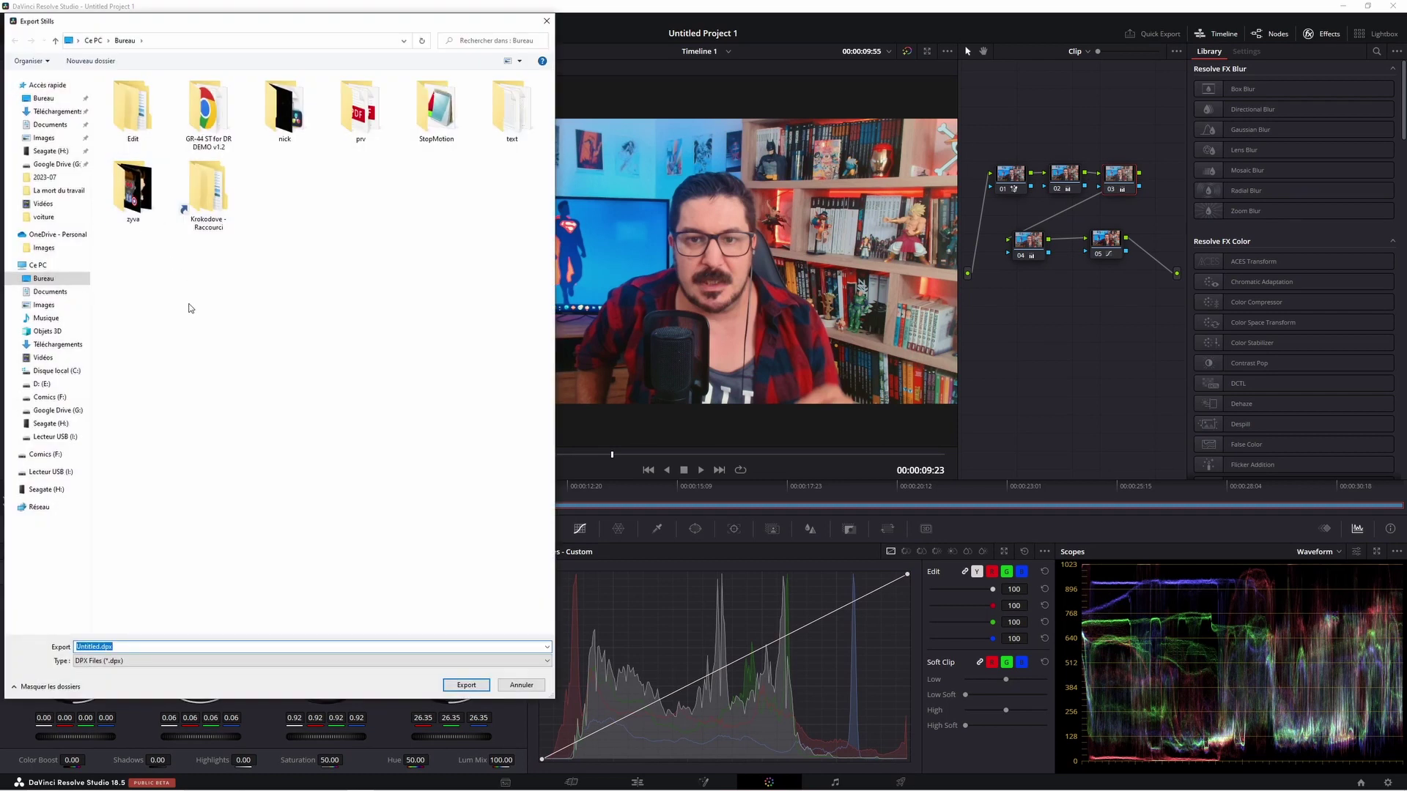
type("dev")
key("Return")
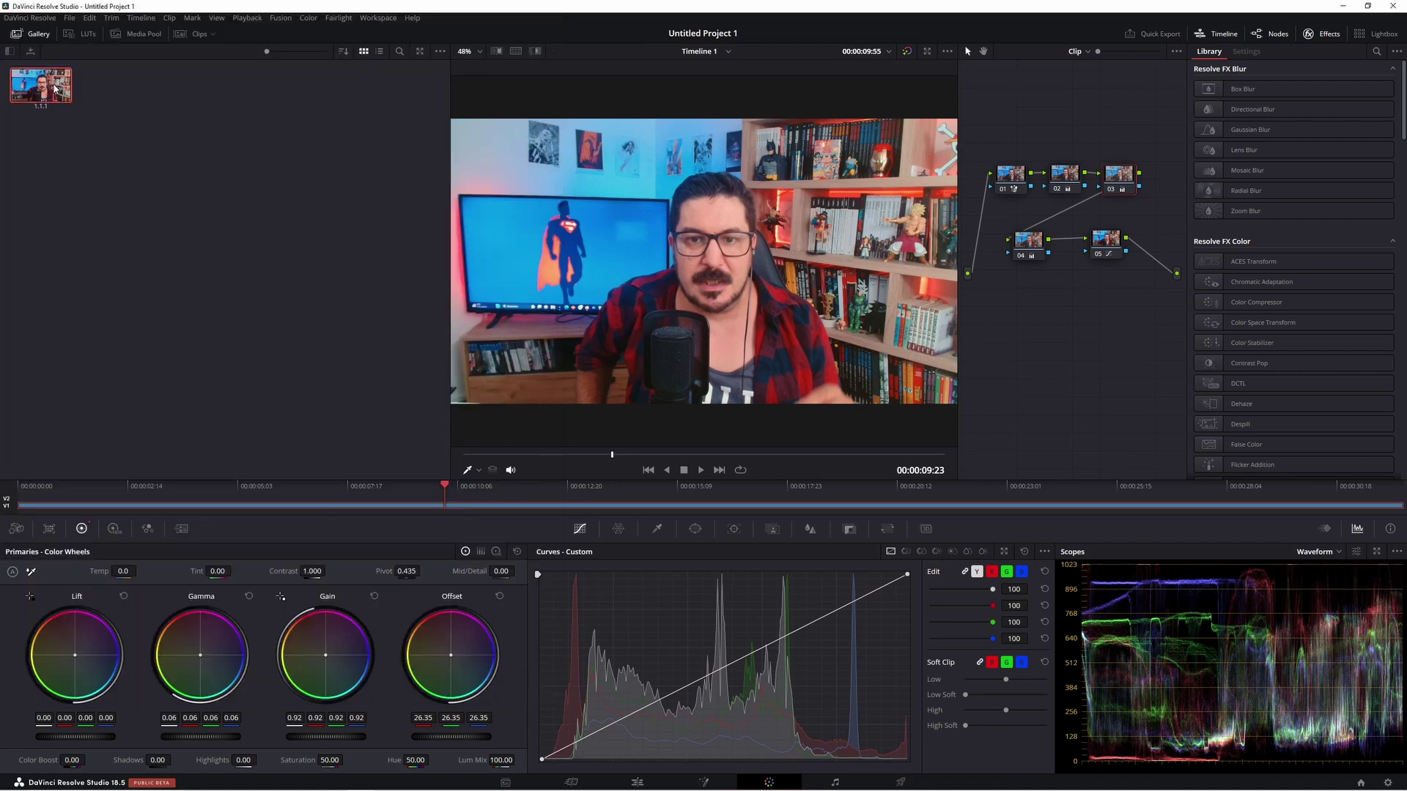
- Delete the gallery still and extra correction nodes, then reset the remaining node's grade
key("Delete")
left_click_drag(1141, 144, 1052, 287)
key("Delete")
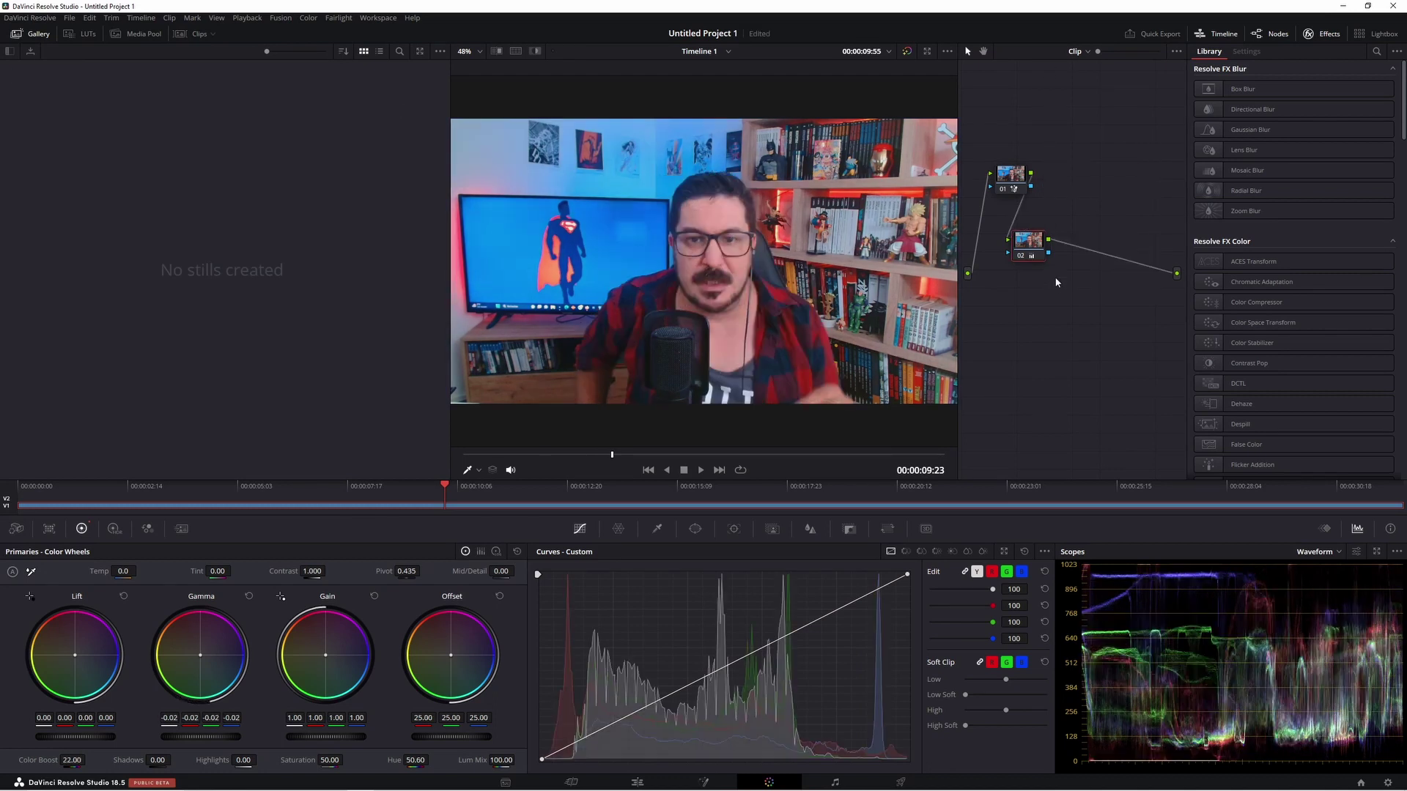
right_click(1013, 178)
left_click(1027, 184)
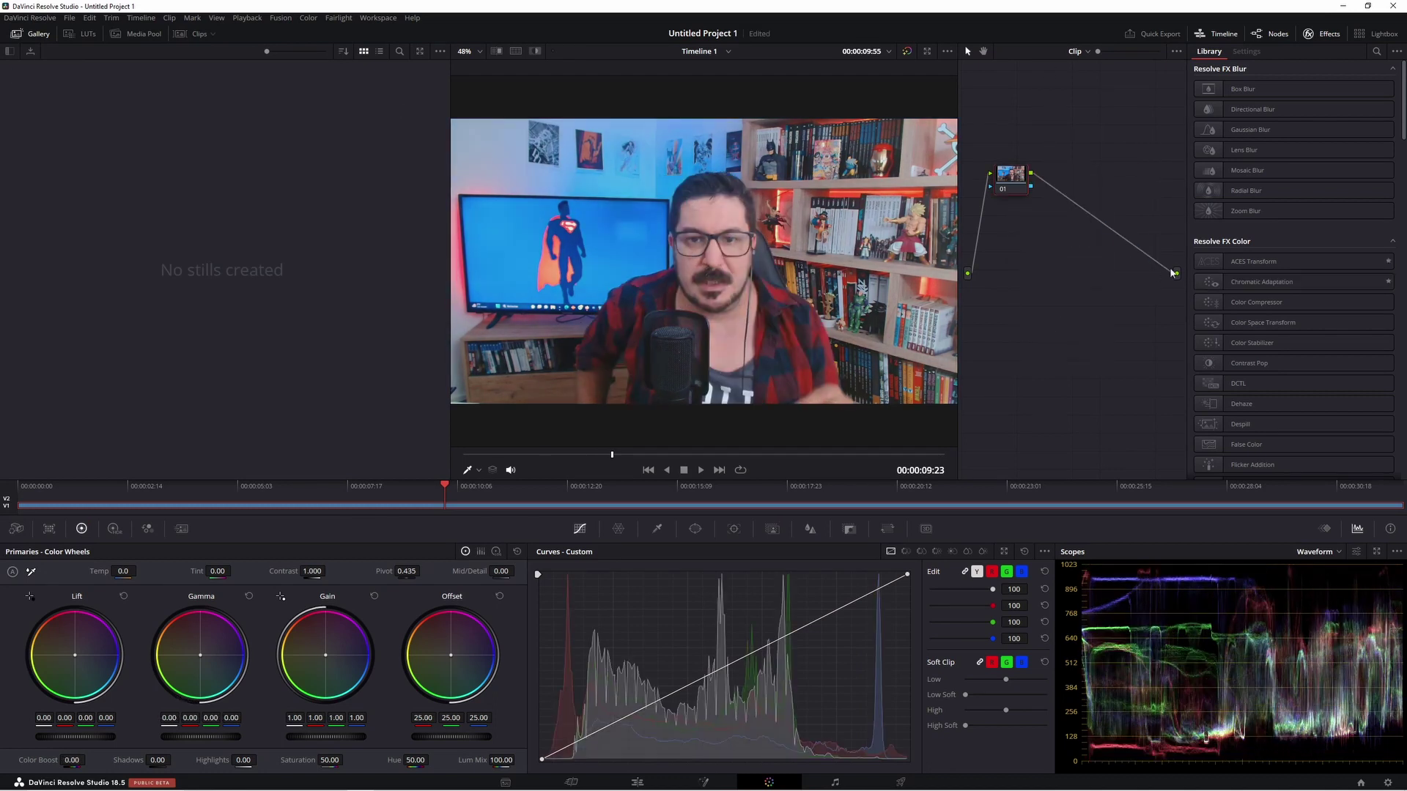
- Import the exported dev_1.1.1.dpx still back into the gallery
right_click(161, 176)
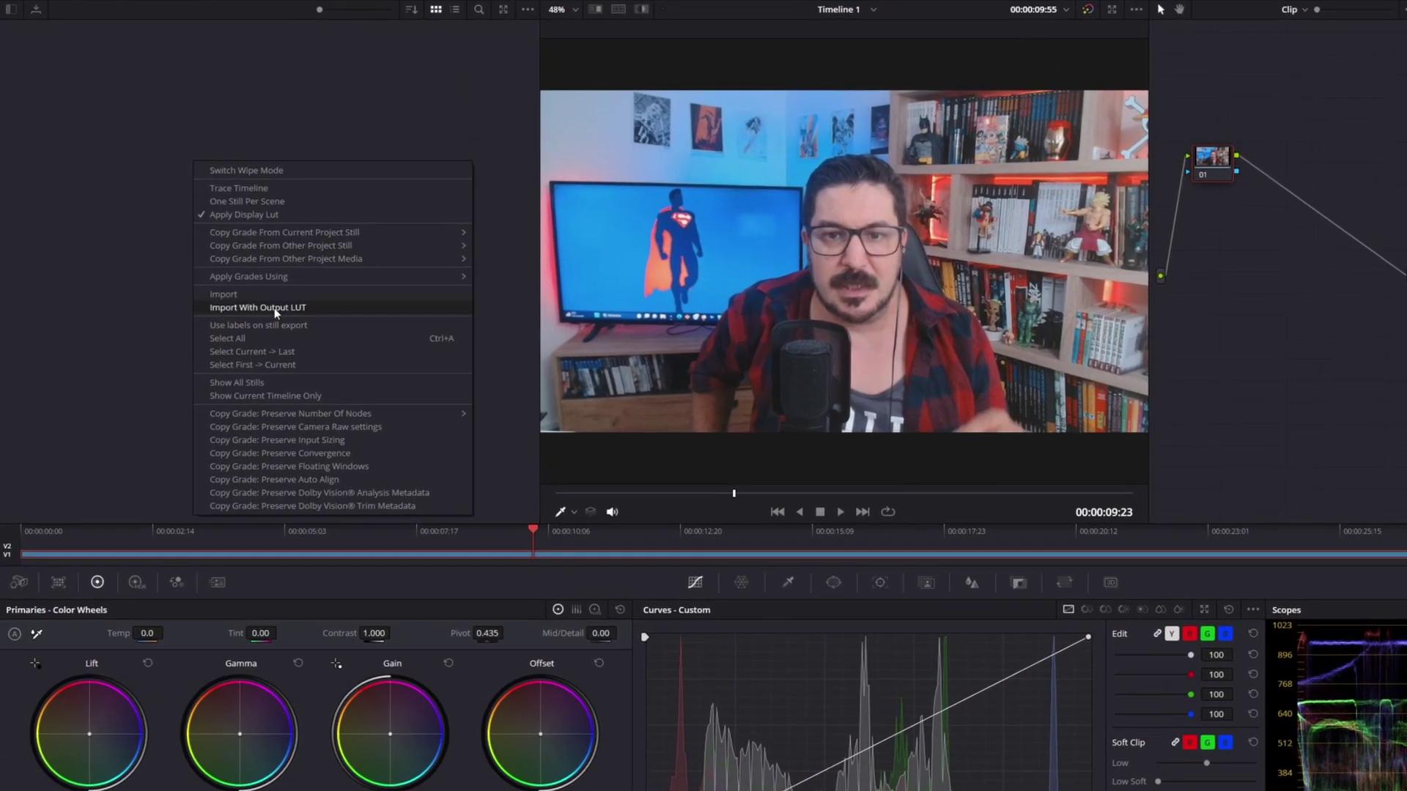
left_click(274, 308)
left_click(342, 188)
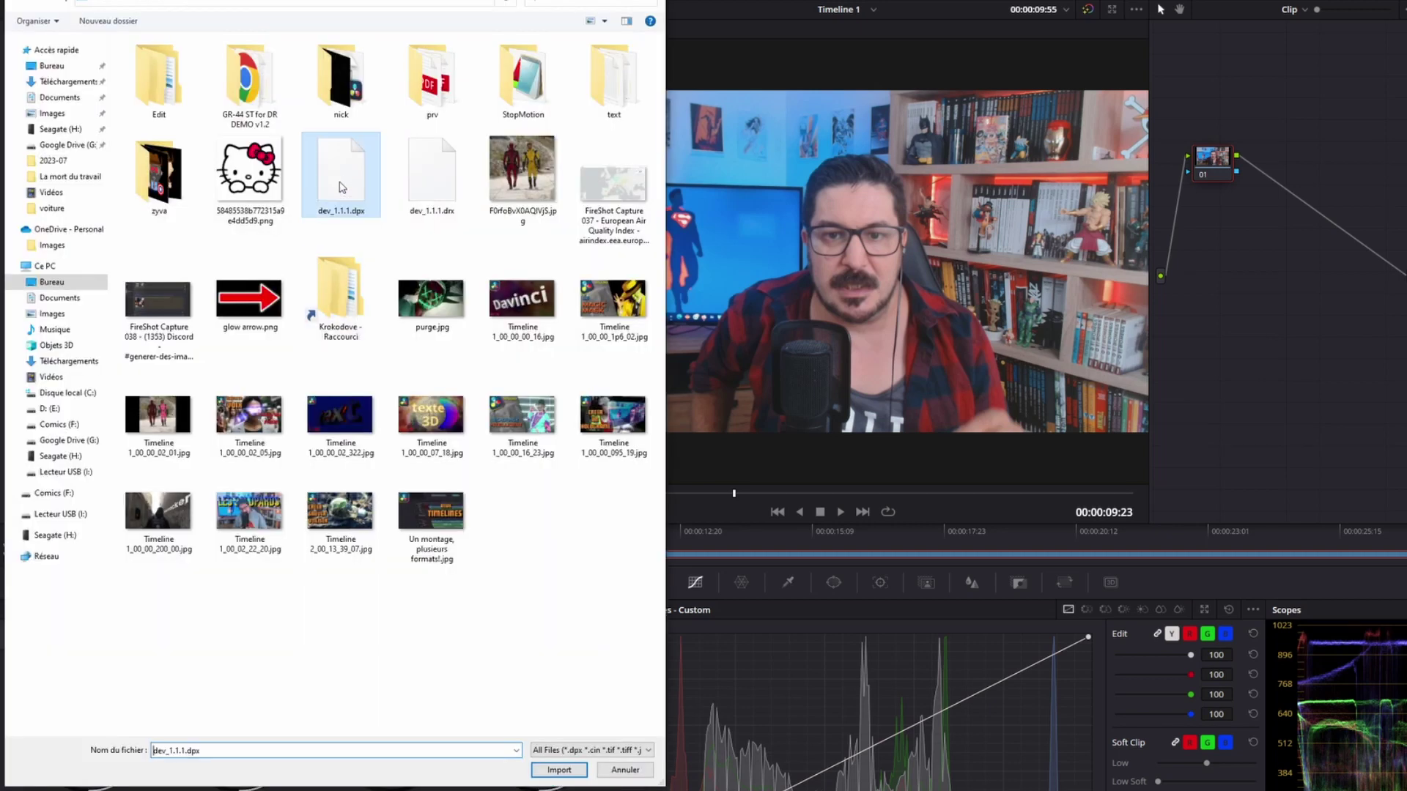
double_click(343, 187)
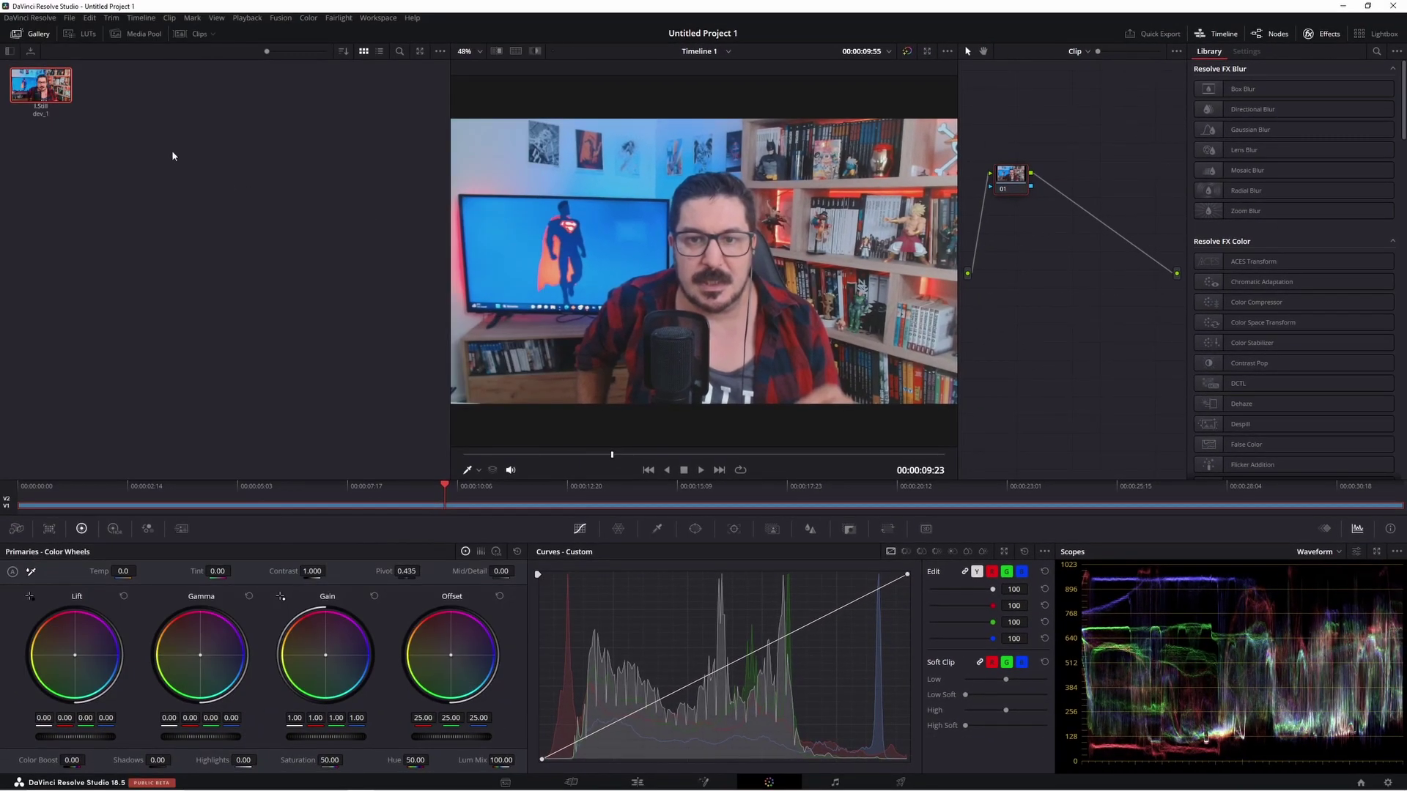
- Apply the imported still's five-node grade to the clip and compare by toggling Bypass Color Grades
right_click(44, 89)
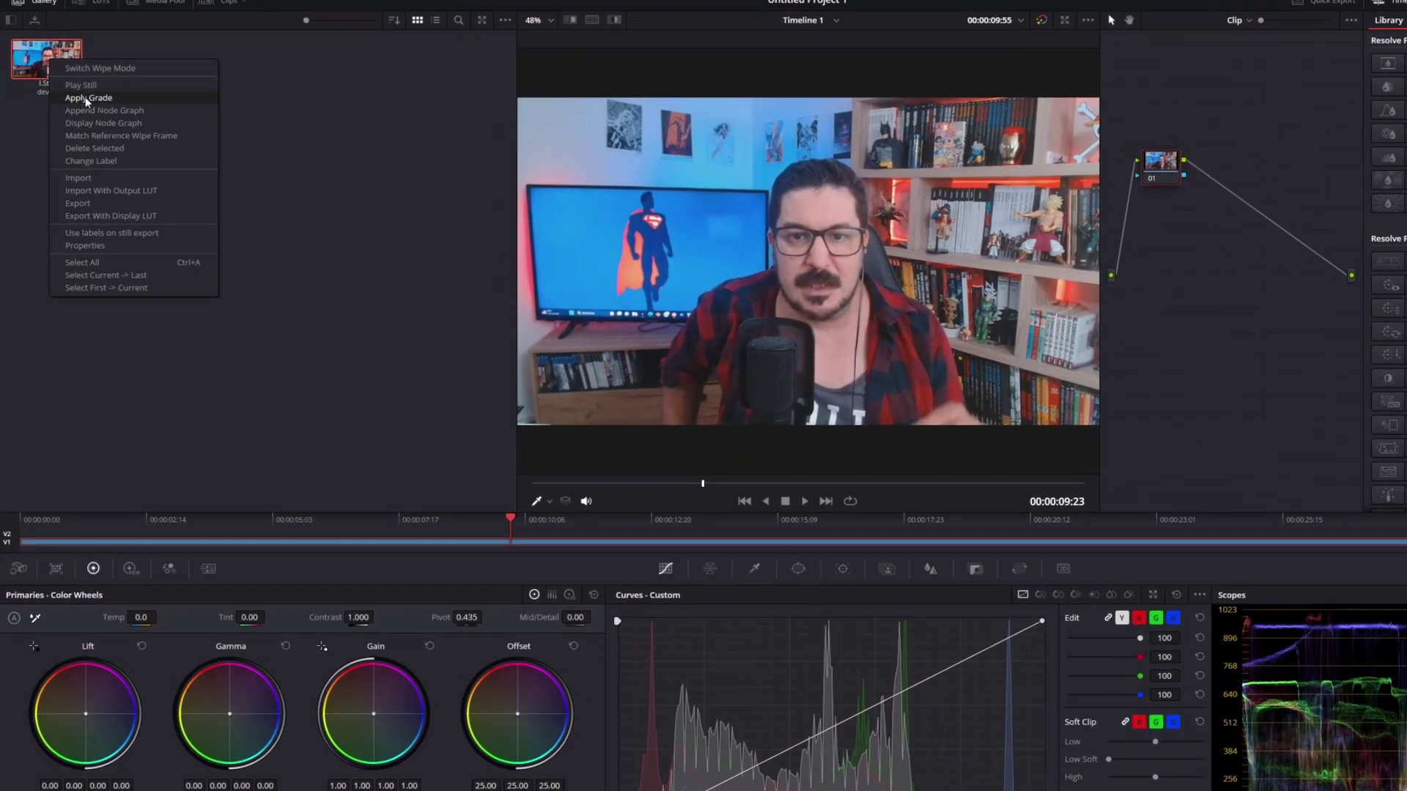
left_click(86, 98)
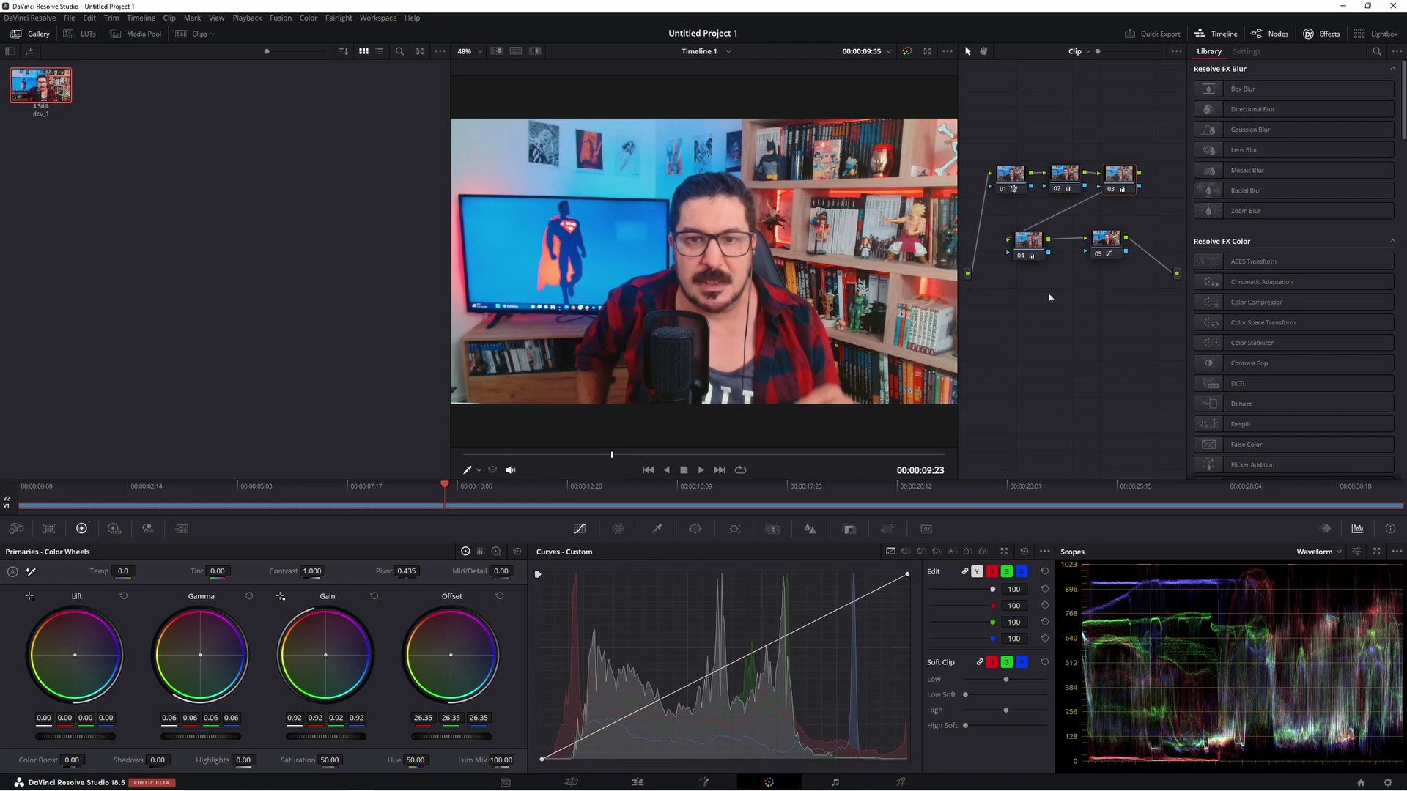
key("alt+f")
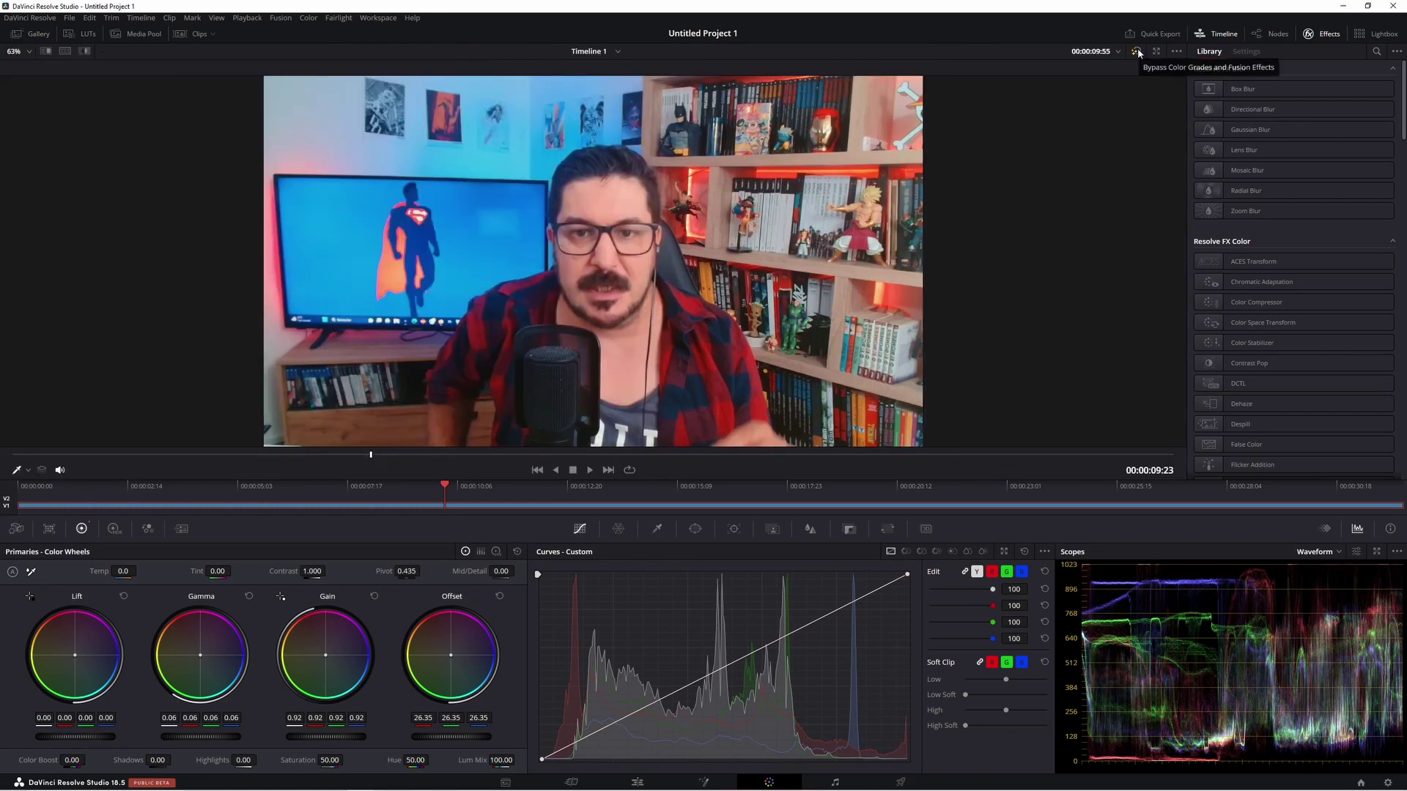
left_click(1138, 52)
left_click(1138, 51)
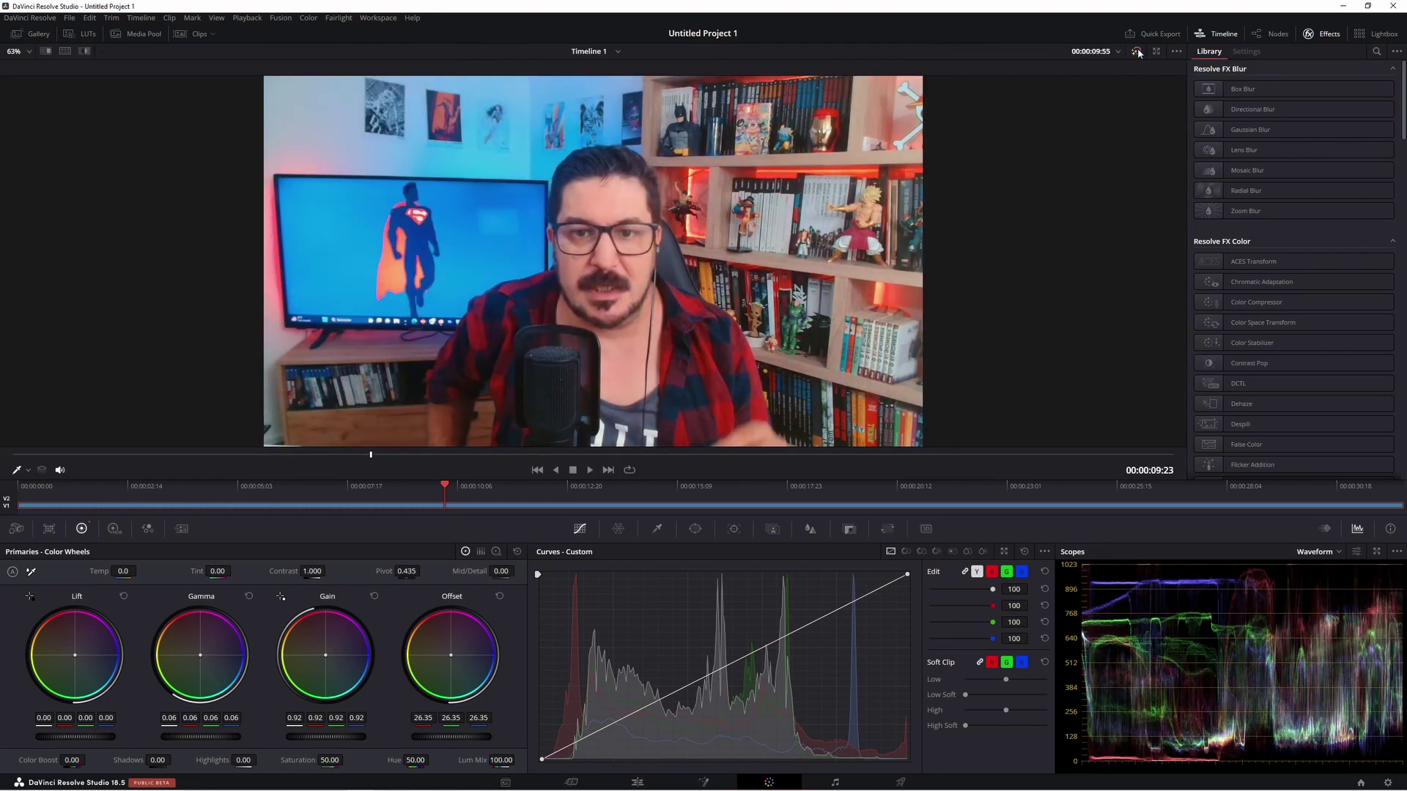
left_click(1257, 34)
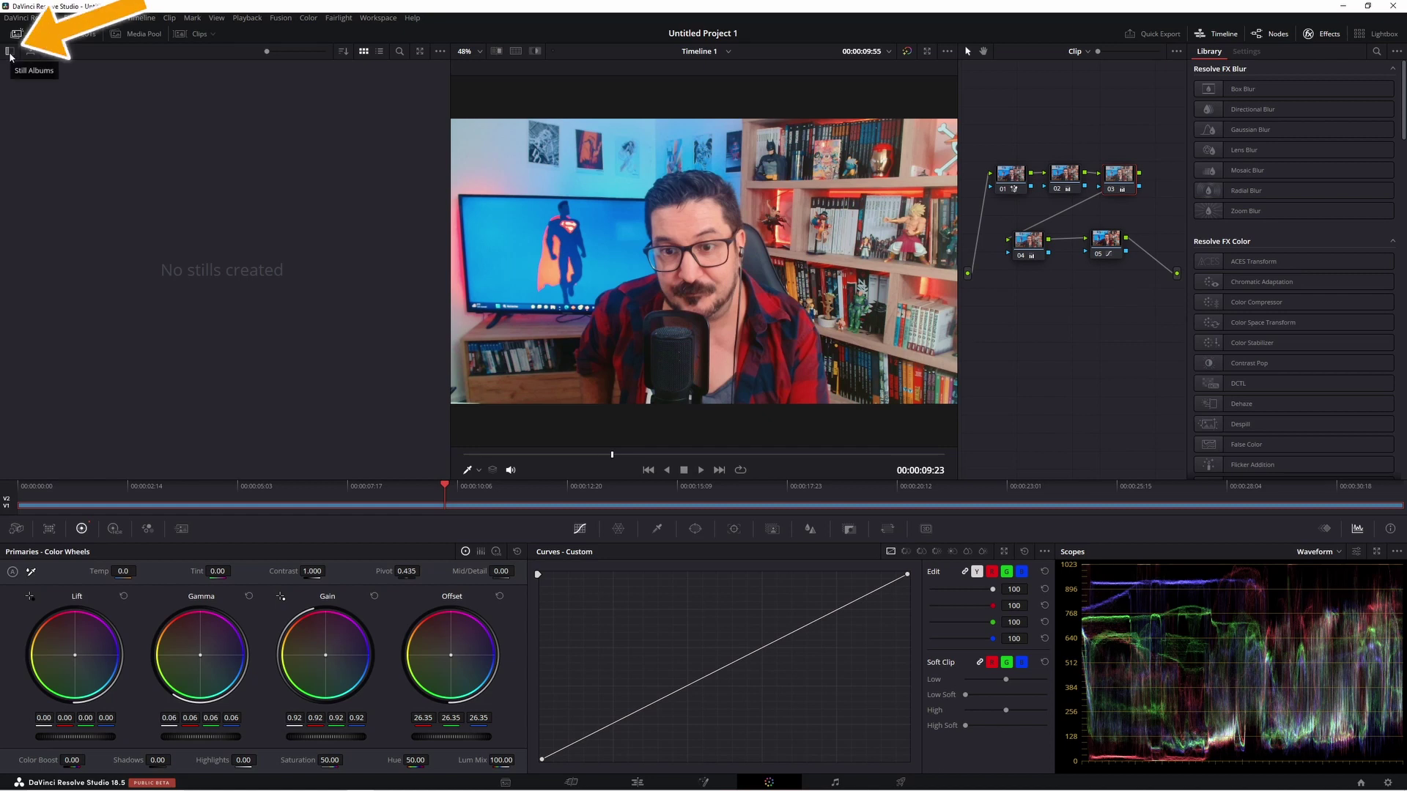
- Grab a still of the current grade and move it into the PowerGrade 1 album
left_click(10, 55)
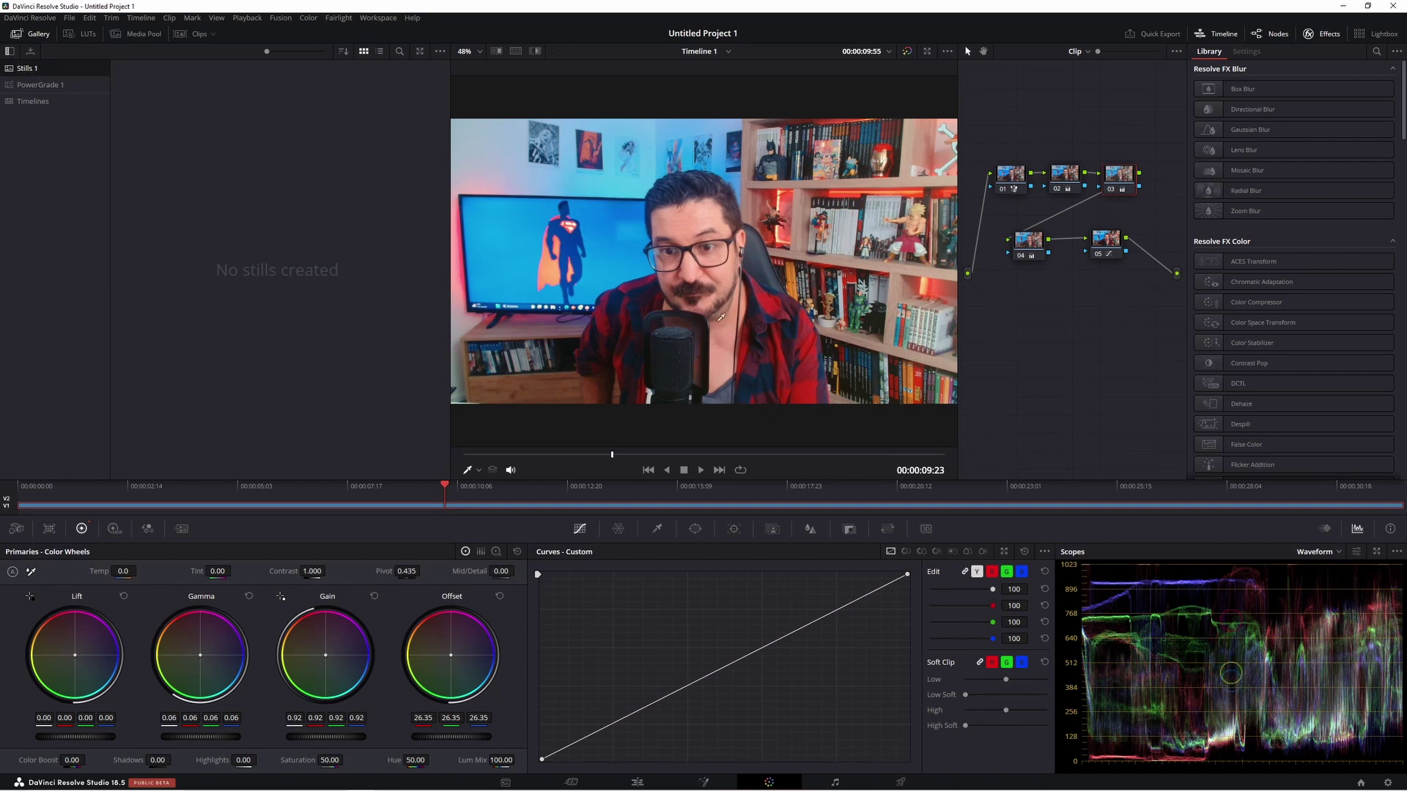
right_click(804, 205)
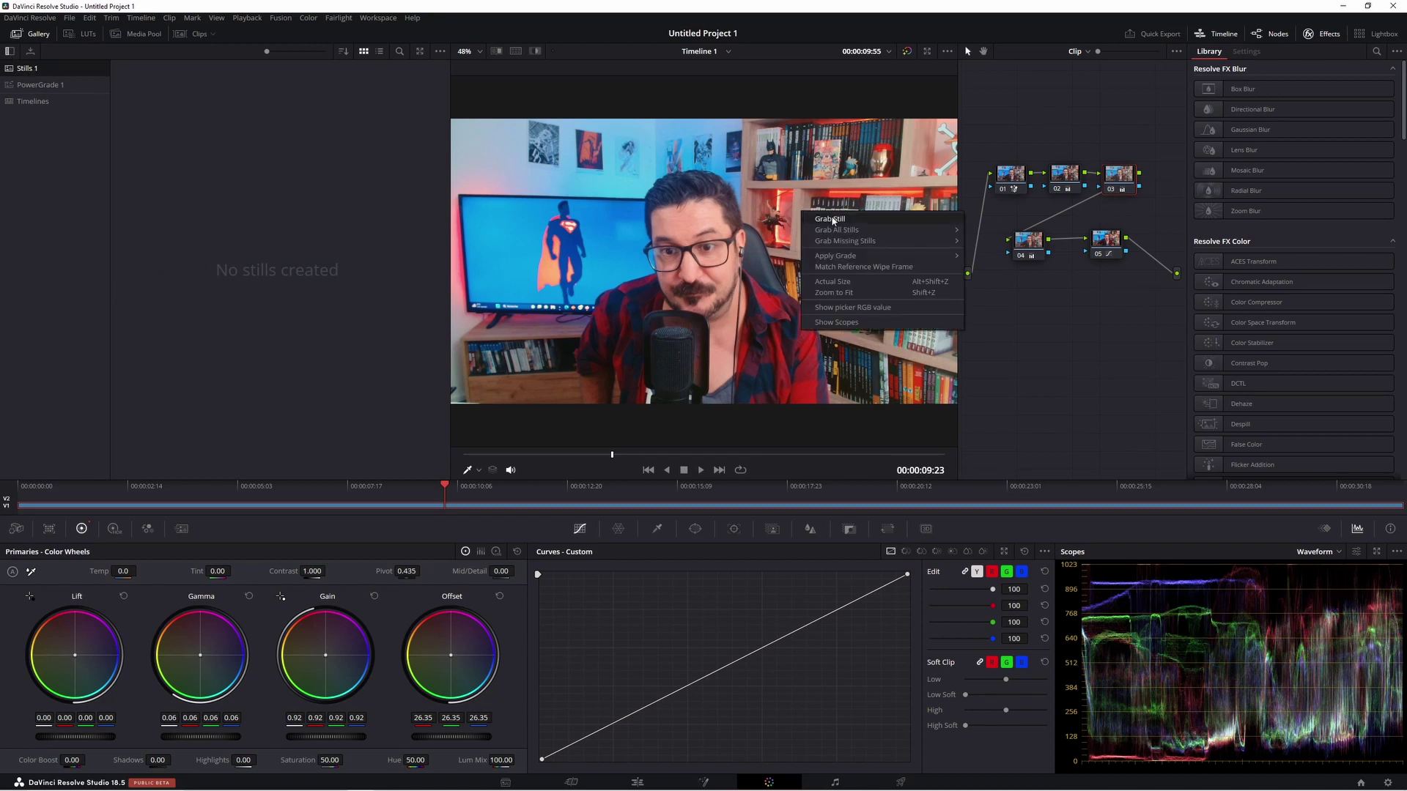
left_click(835, 220)
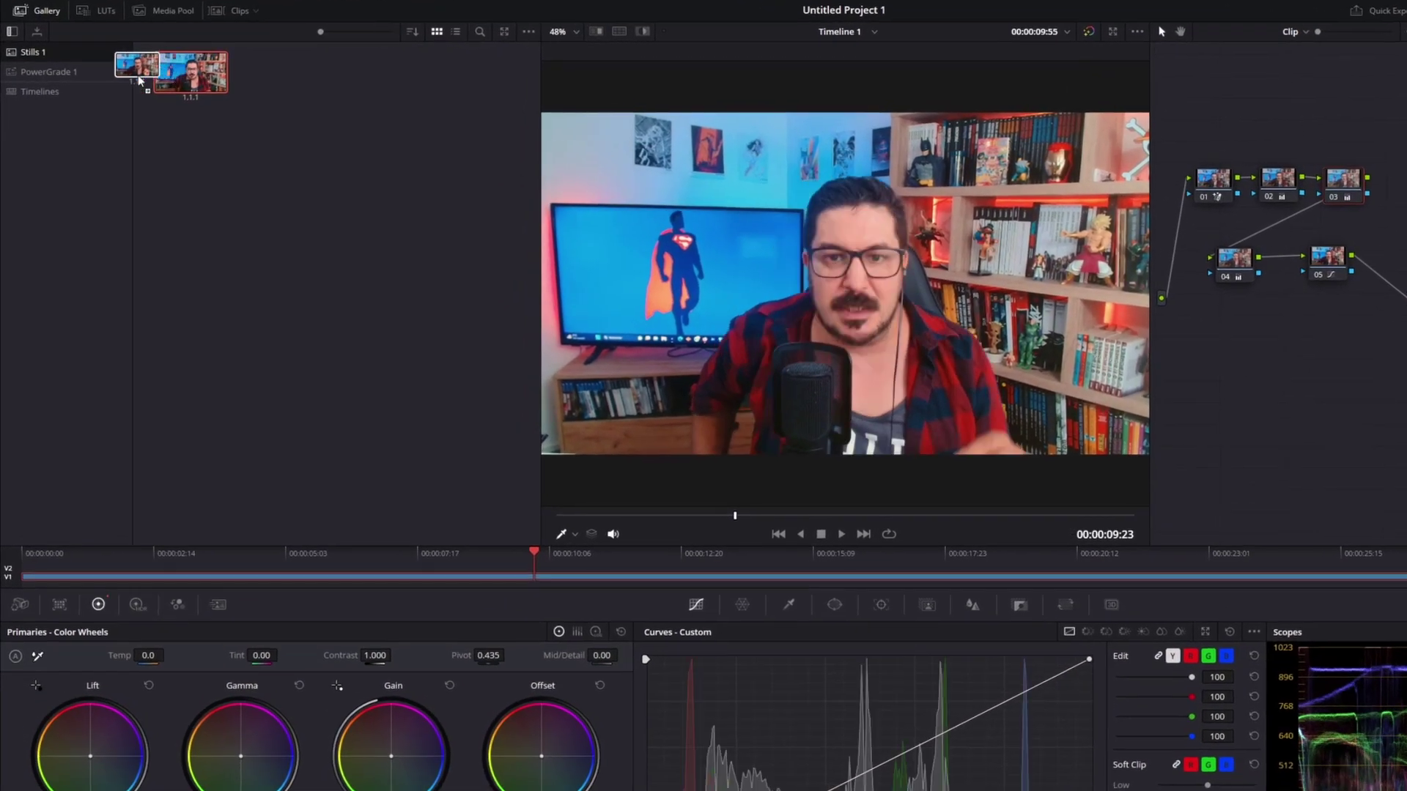
left_click_drag(167, 89, 55, 89)
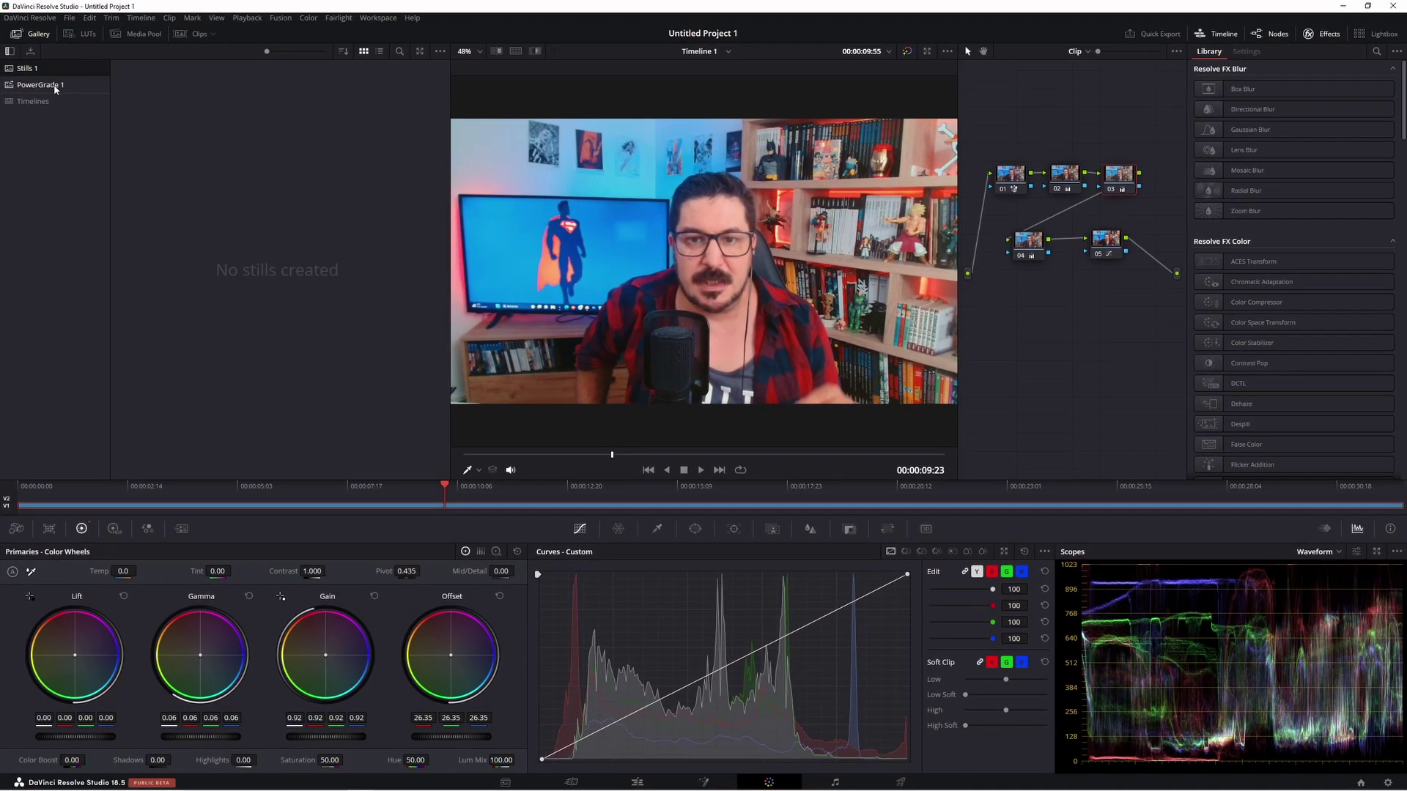
left_click(55, 87)
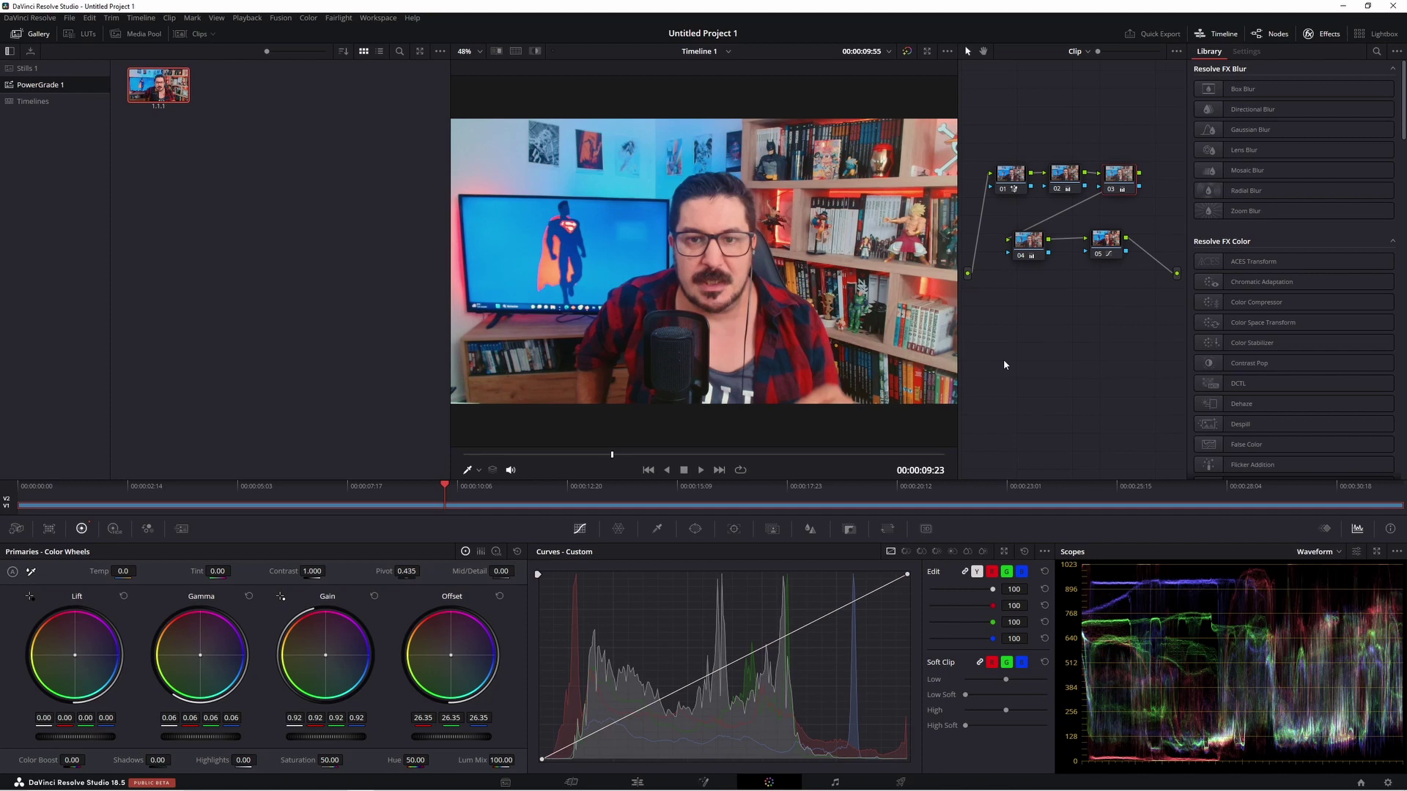
left_click(1361, 782)
- Create Untitled Project 2, import a video clip into its Media Pool, and open the Color page
left_click(962, 589)
key("Return")
right_click(133, 199)
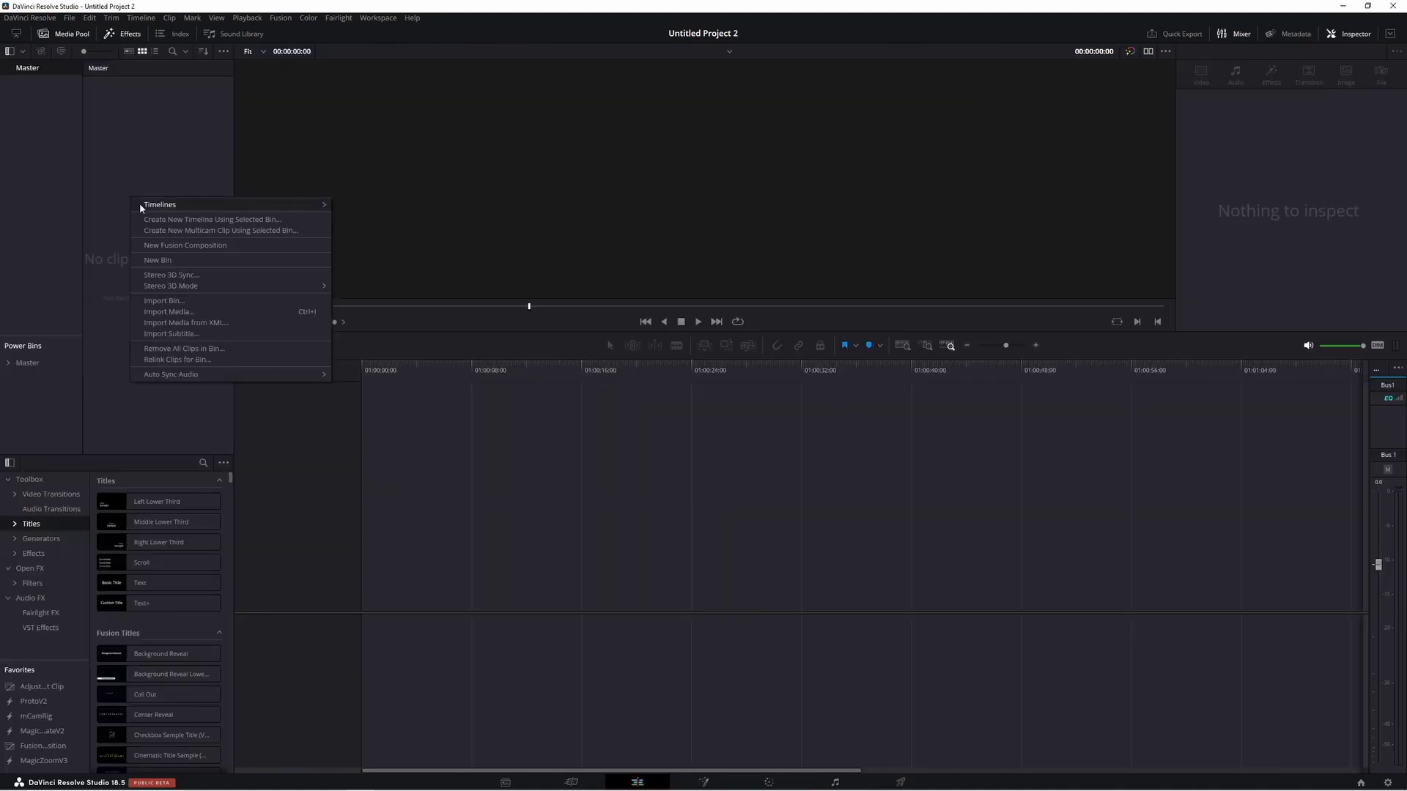
left_click(172, 311)
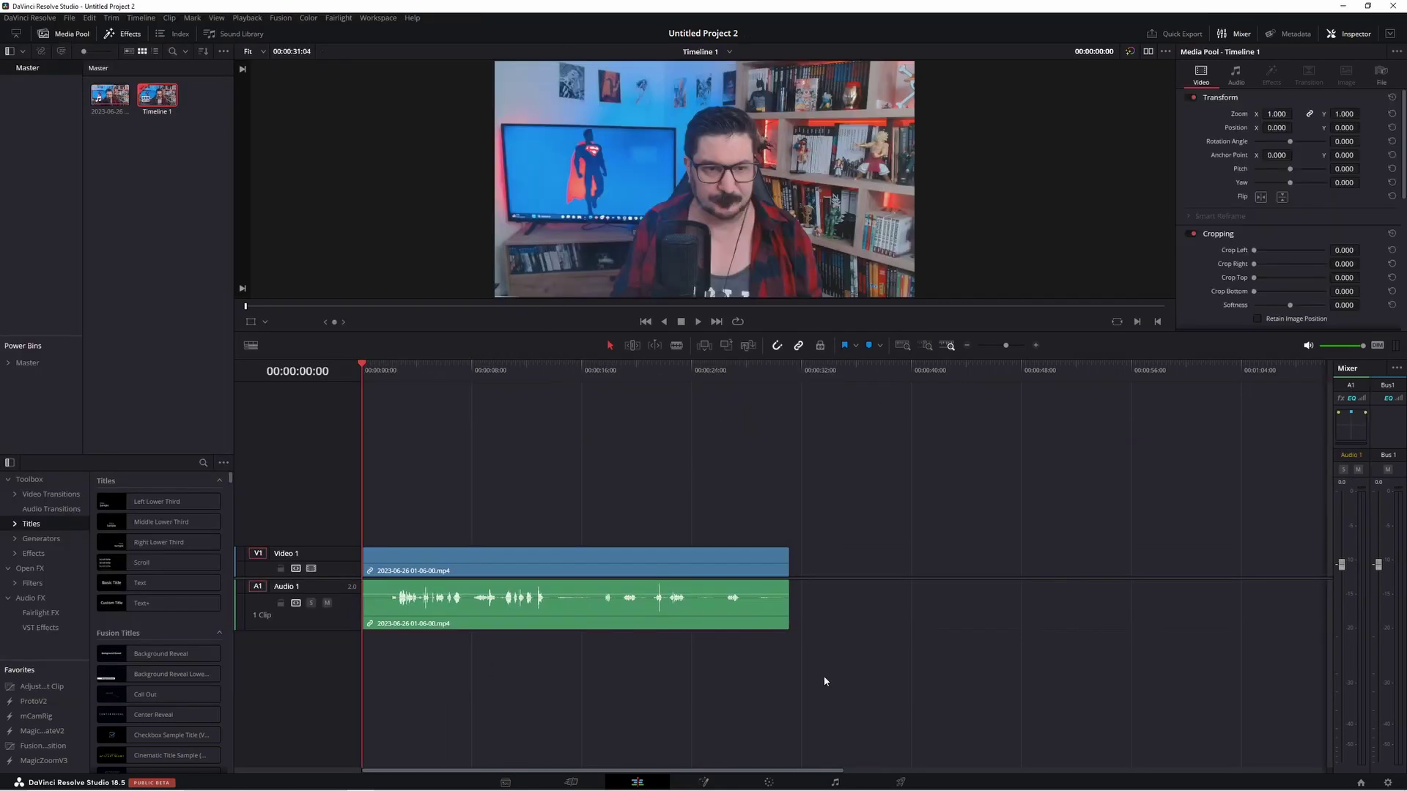
left_click(768, 783)
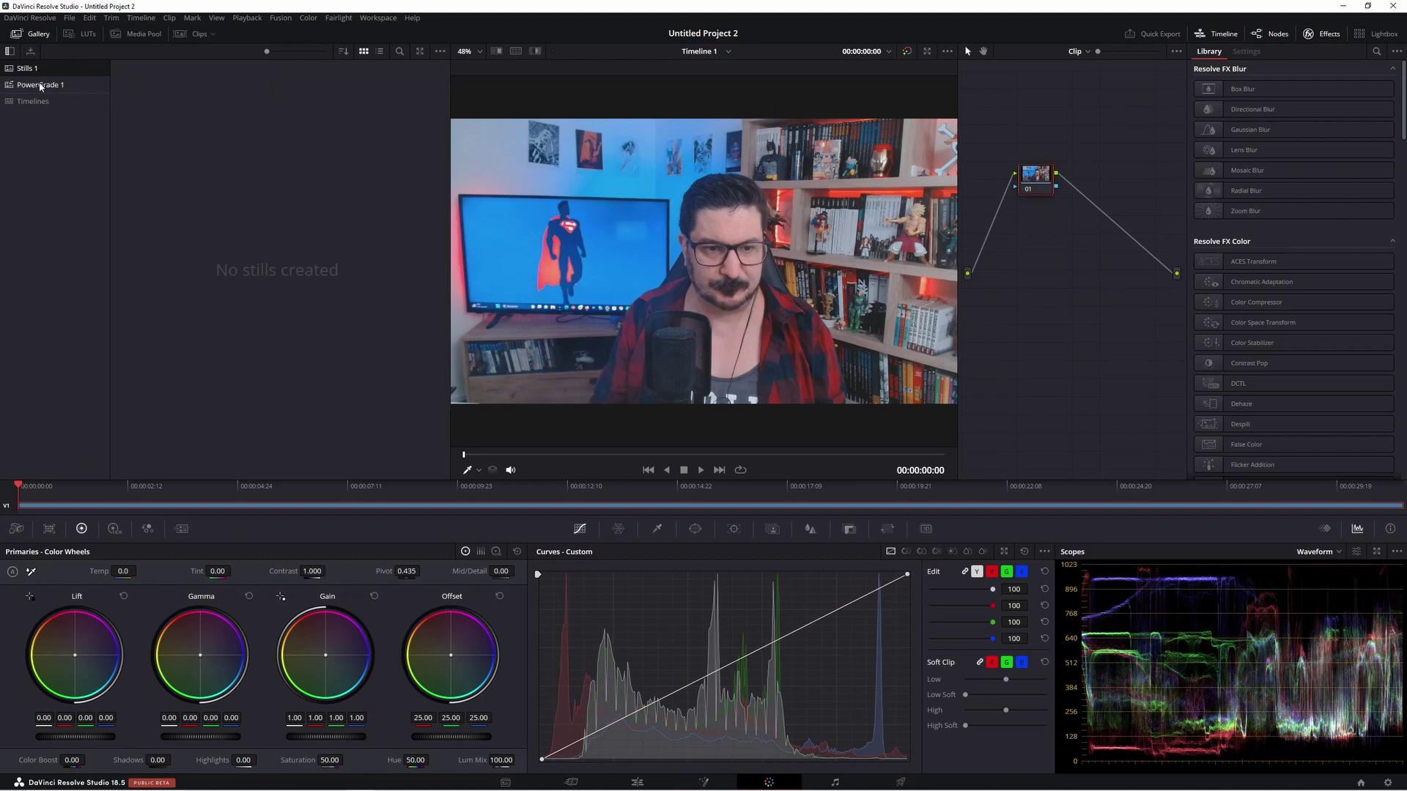
- Apply the PowerGrade 1 still's five-node grade to the new project's clip
left_click(40, 86)
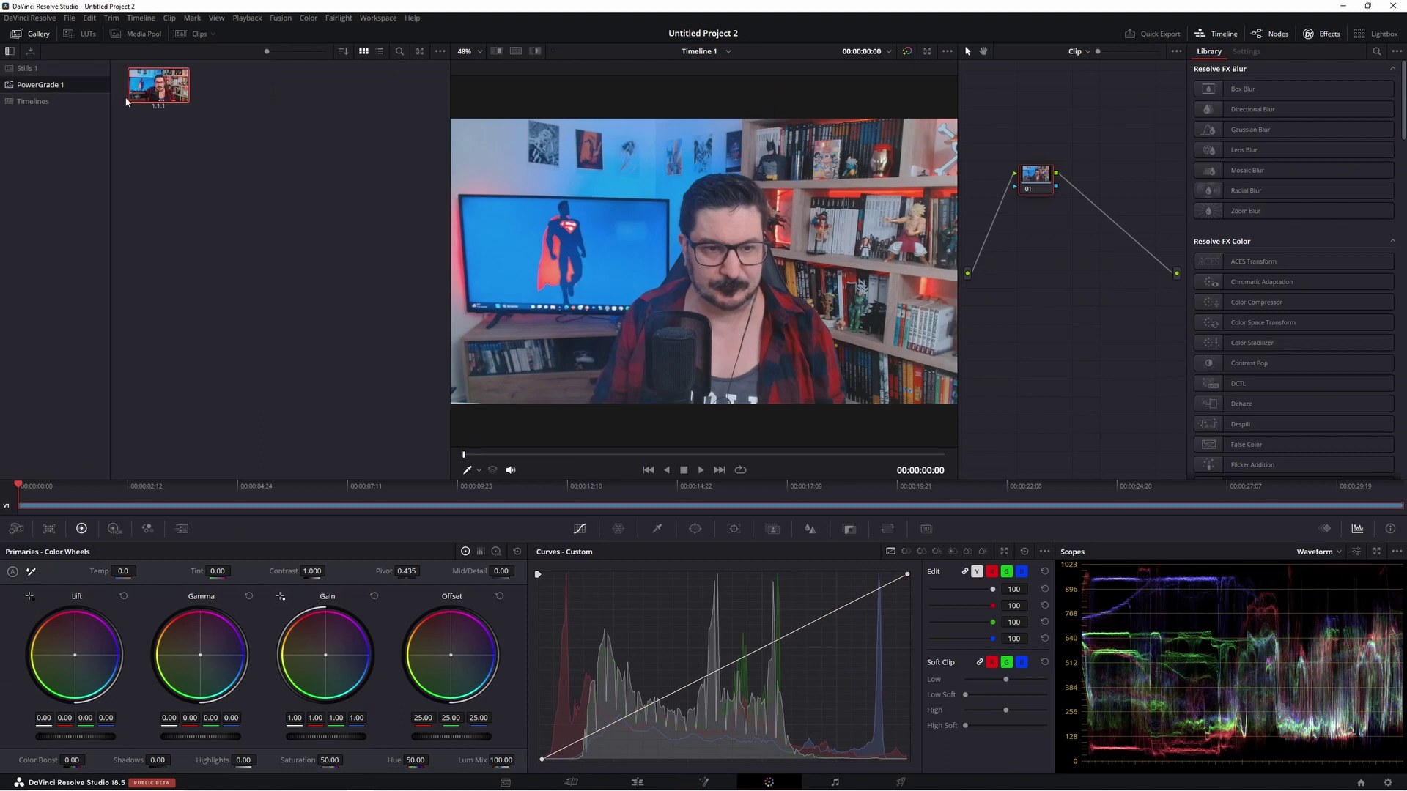
right_click(158, 85)
left_click(188, 120)
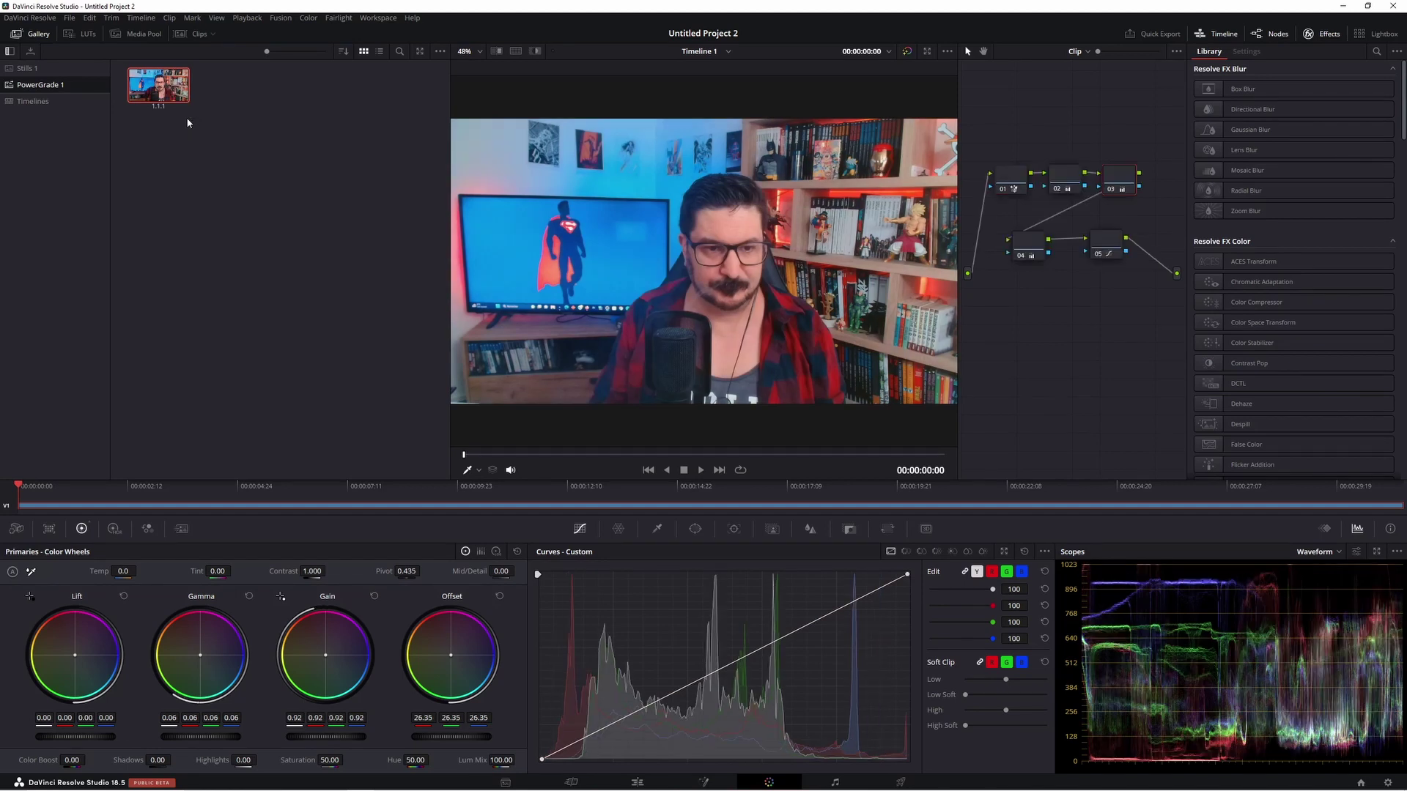